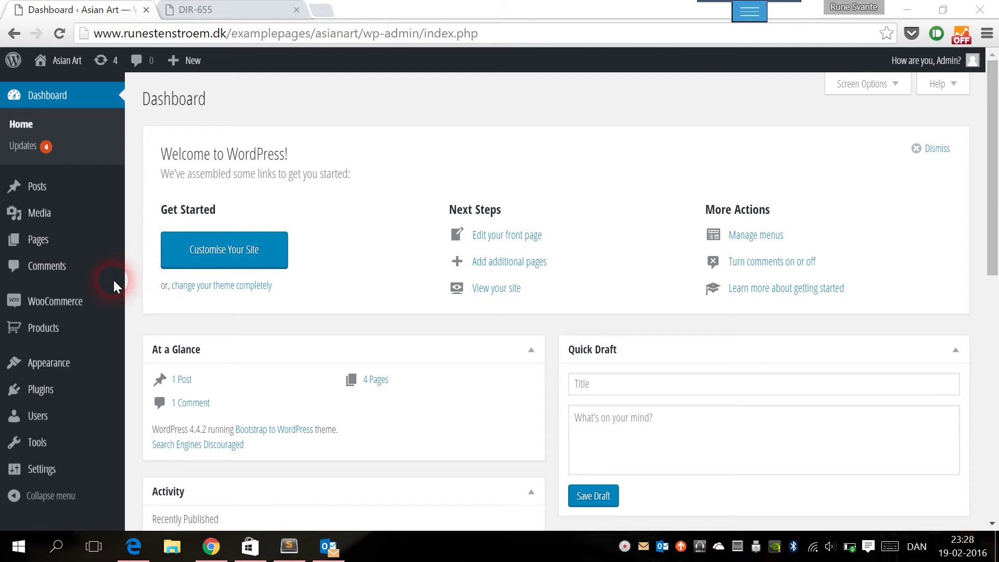
# Activate the NewBits mobile payment gateway plugin from Installed Plugins
pyautogui.click(35, 389)
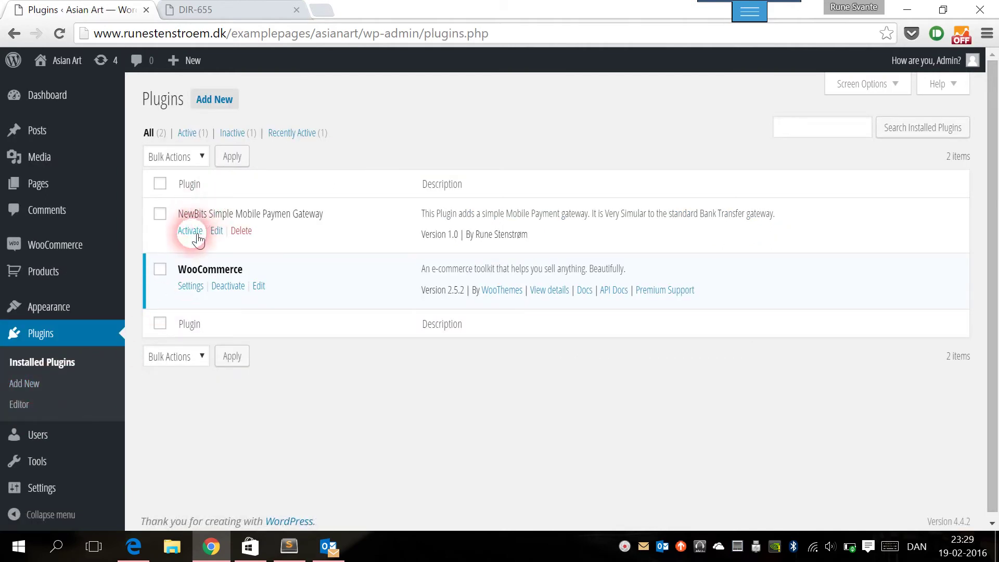
pyautogui.moveTo(178, 216); pyautogui.dragTo(269, 223)
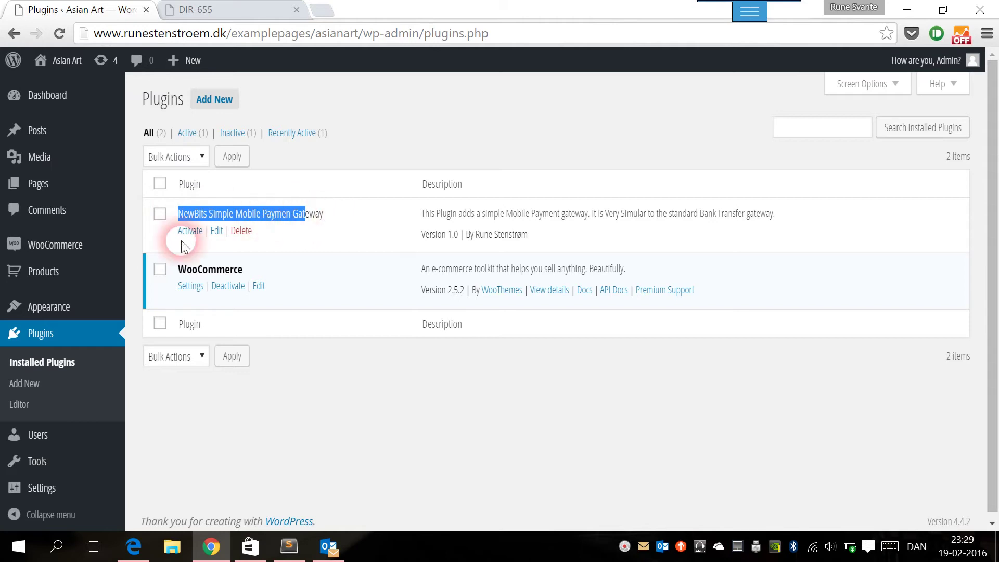
pyautogui.click(197, 232)
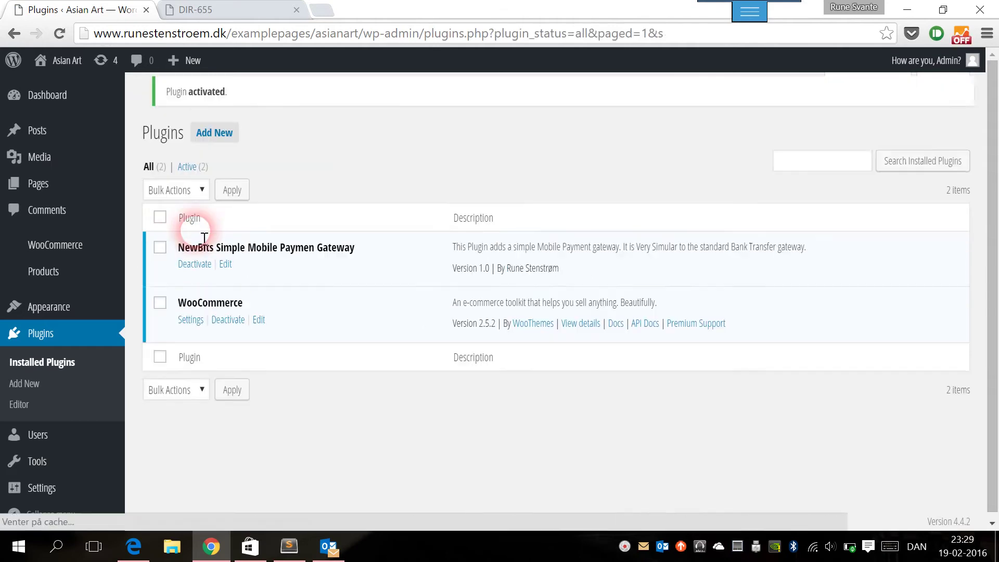
# Bring up WooCommerce's Checkout settings, where Mobile Payment is listed among the gateways
pyautogui.moveTo(63, 249)
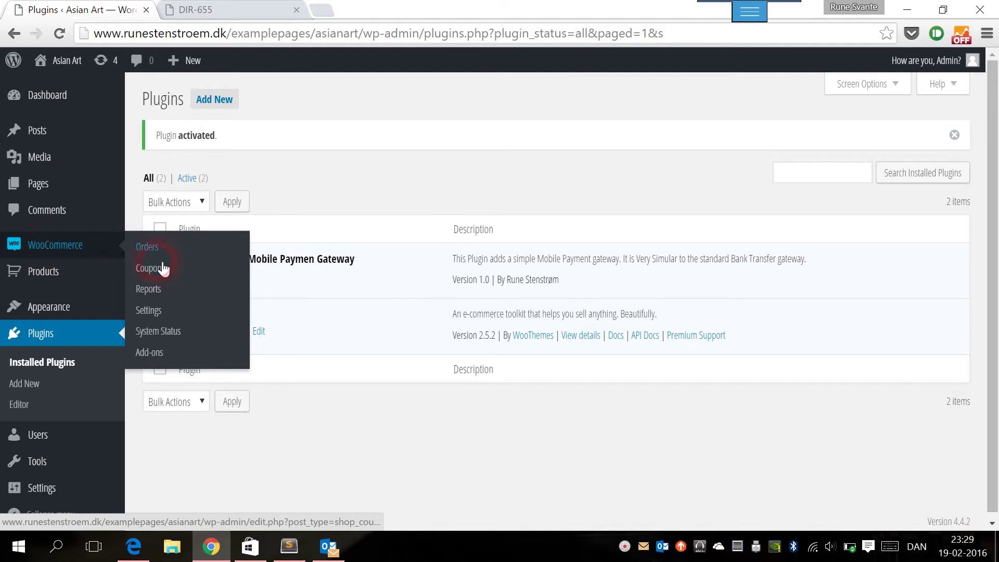
pyautogui.click(151, 313)
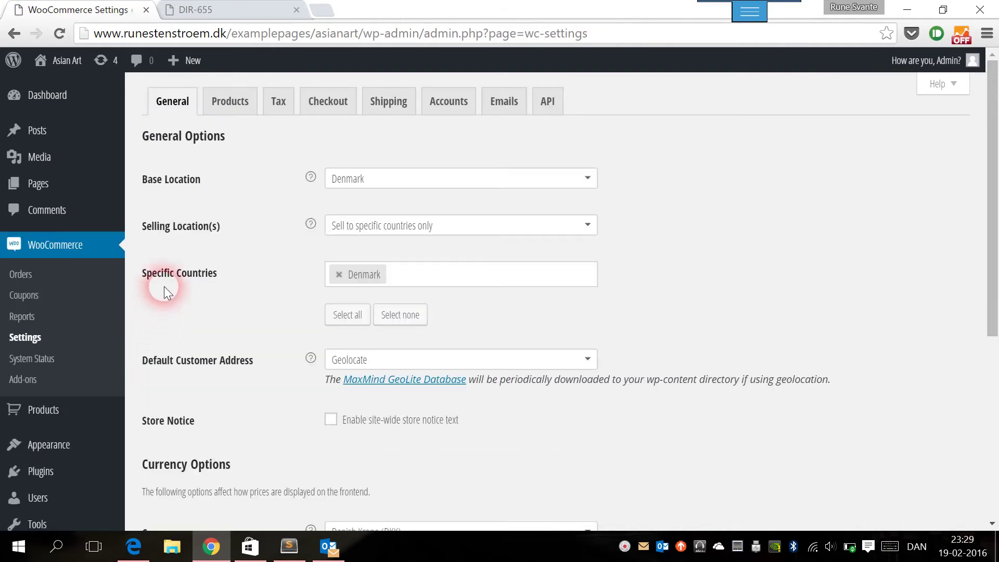
pyautogui.click(330, 102)
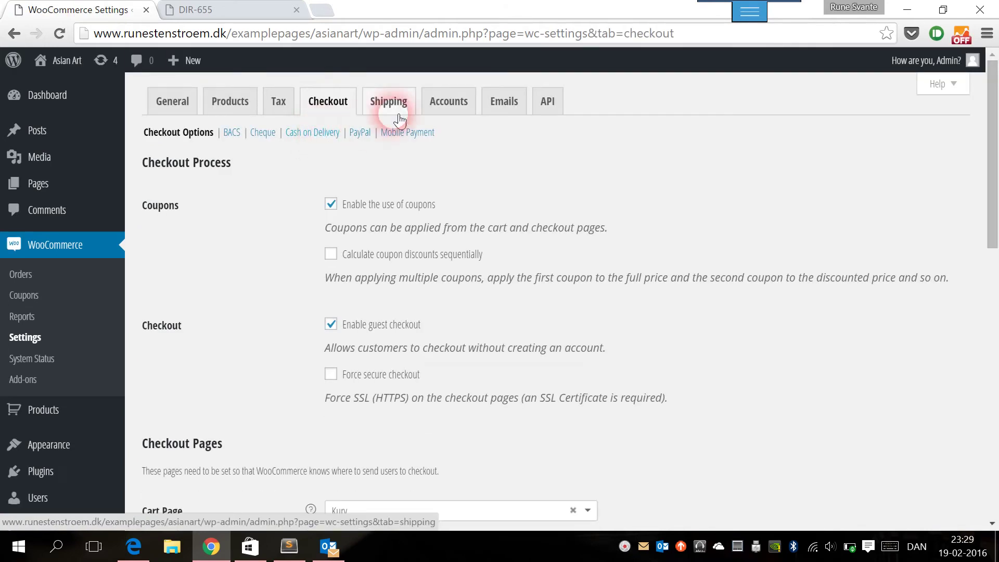
pyautogui.moveTo(438, 132); pyautogui.dragTo(224, 139)
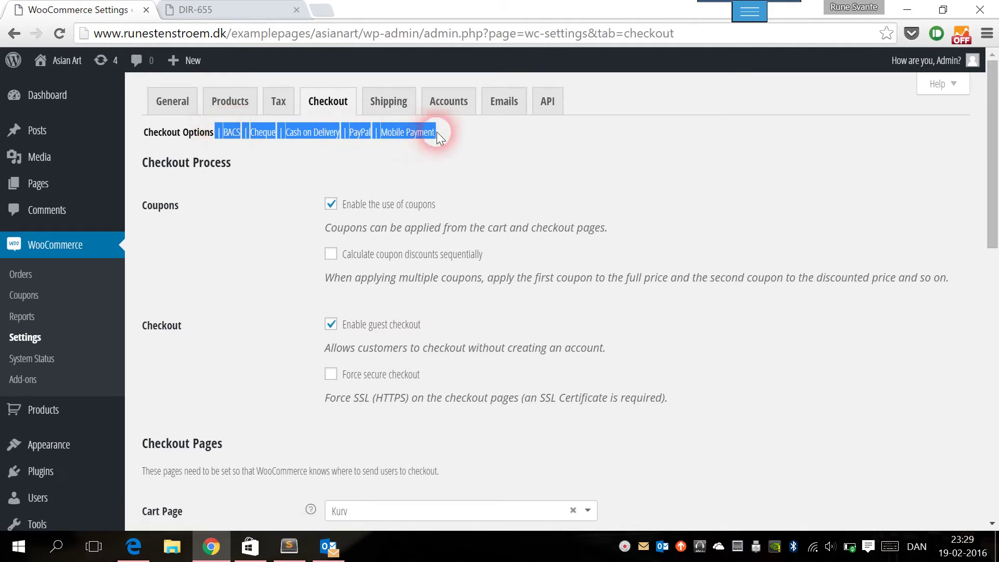
pyautogui.moveTo(443, 130); pyautogui.dragTo(382, 134)
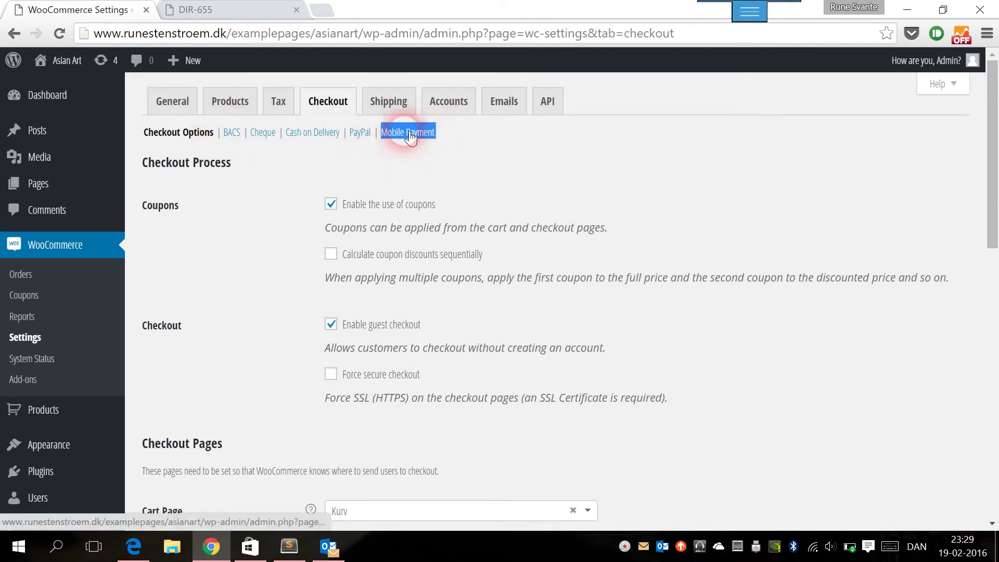
# In the Mobile Payment gateway settings, enable MobilePay and set the title to 'MobilePay and Swipp'
pyautogui.click(409, 133)
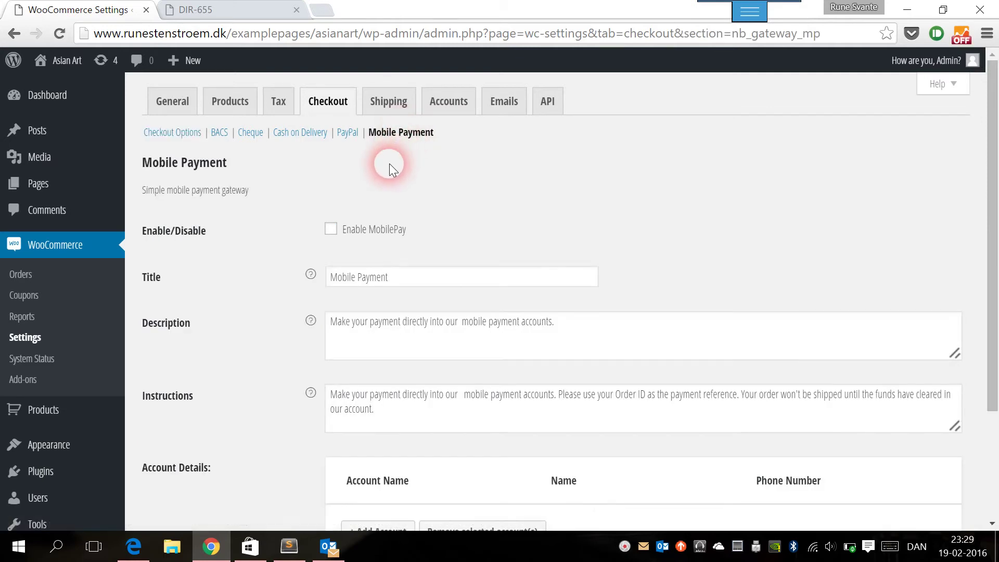
pyautogui.click(331, 229)
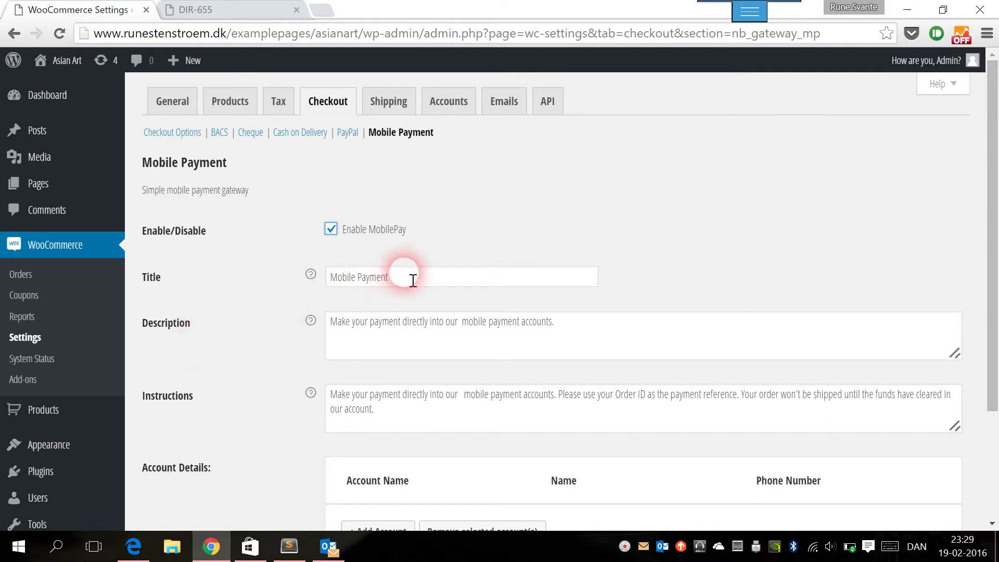
pyautogui.moveTo(408, 276); pyautogui.dragTo(241, 264)
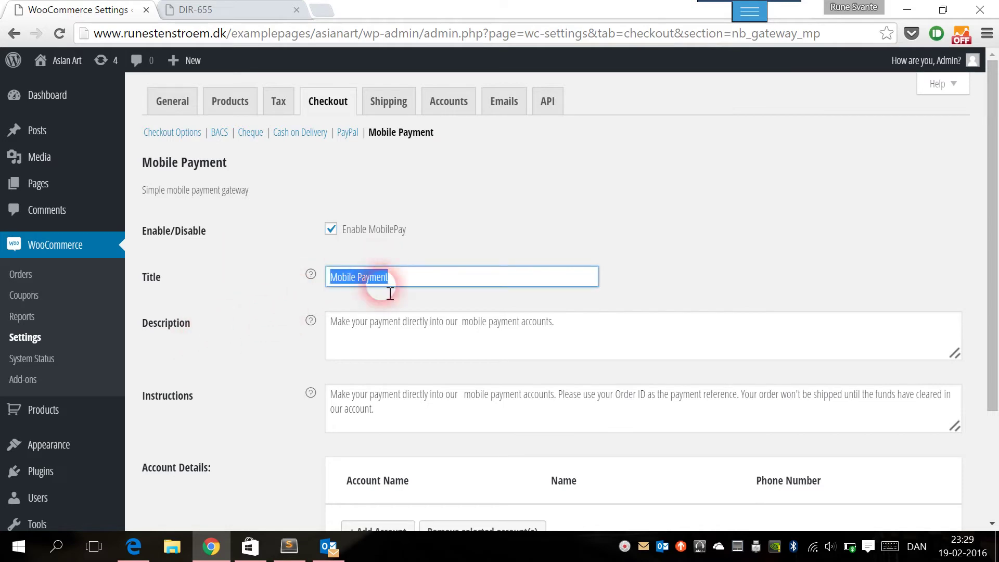
pyautogui.write('M')
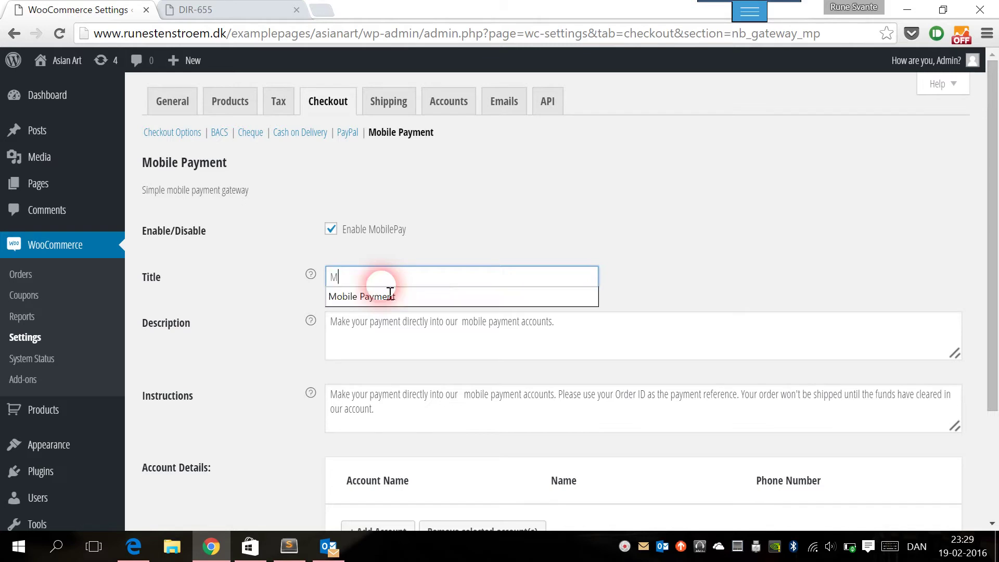
pyautogui.write('obilePay')
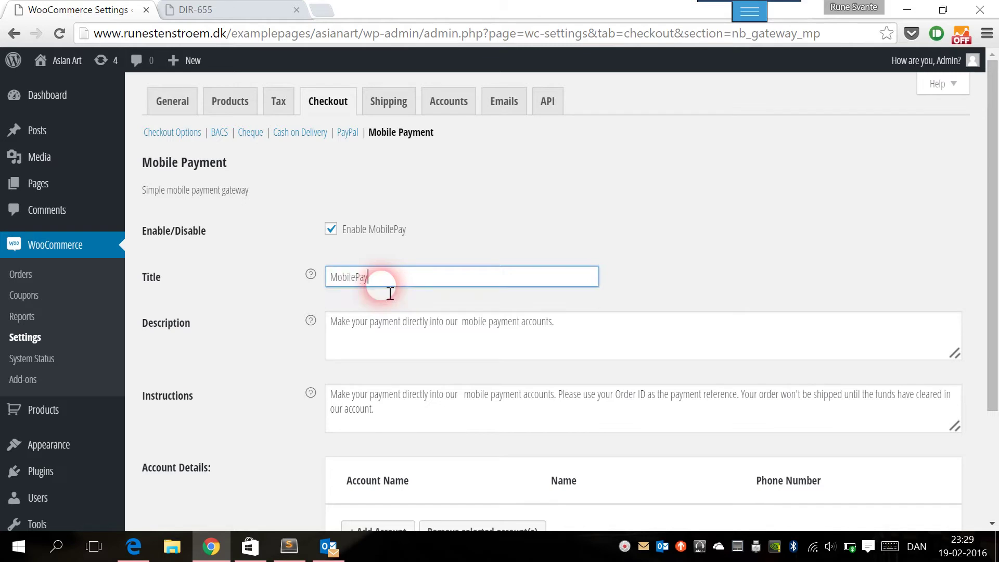
pyautogui.write(' and Swipp')
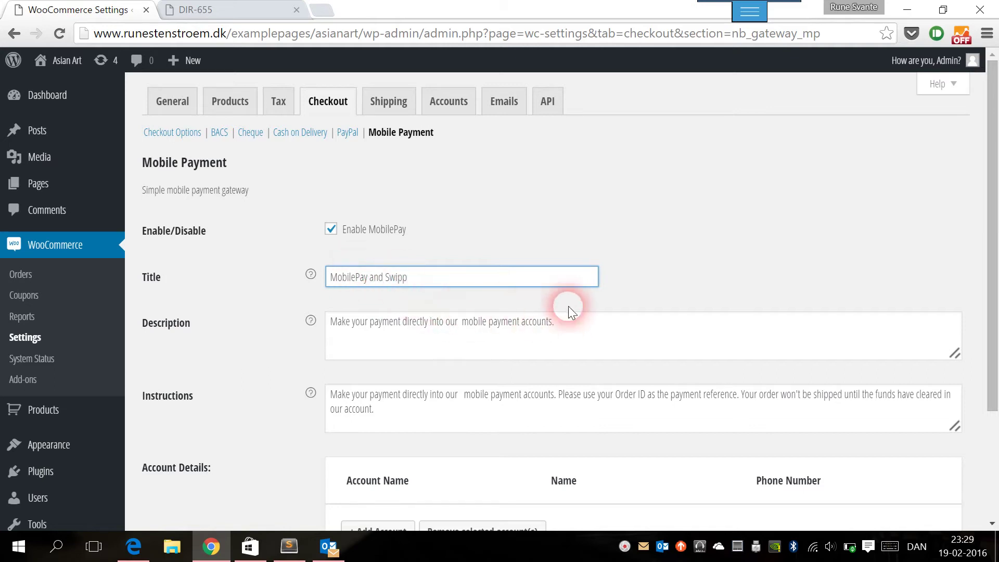
# Reword the Description to refer to the 'mobilepay and swipp' account
pyautogui.moveTo(575, 323); pyautogui.dragTo(312, 321)
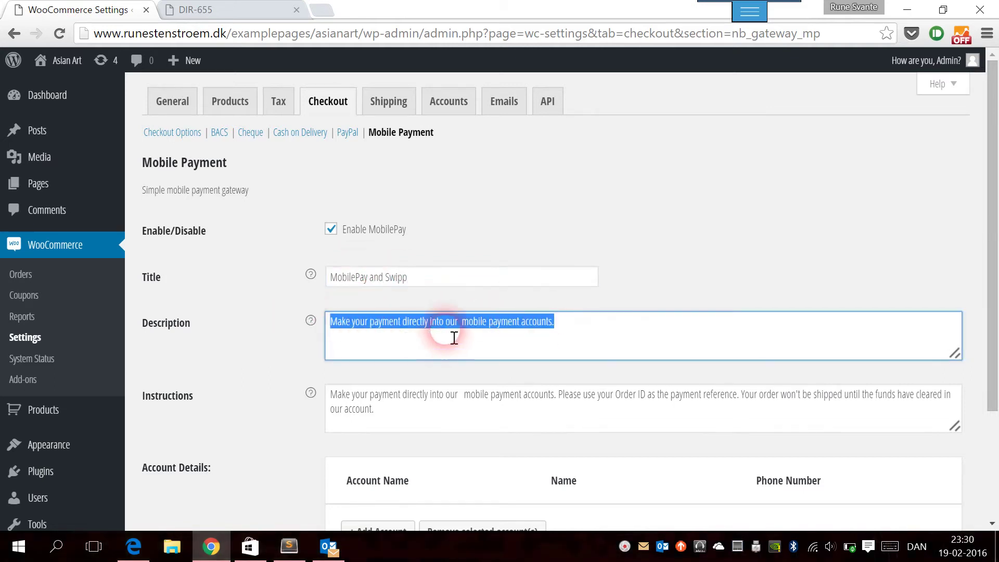
pyautogui.click(437, 326)
pyautogui.click(566, 327)
pyautogui.press('BackSpace')
pyautogui.press('BackSpace')
pyautogui.write('.')
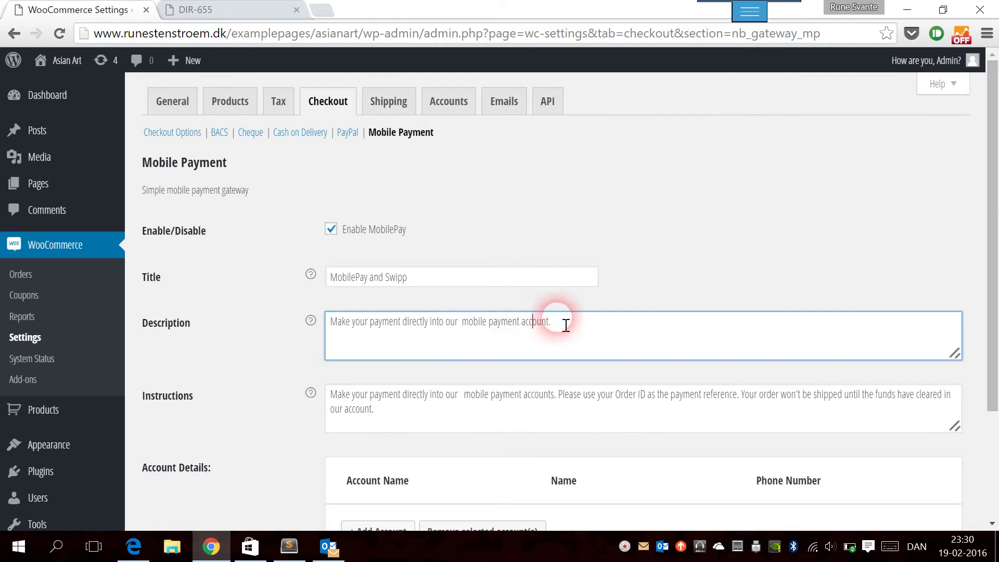
pyautogui.press('BackSpace')
pyautogui.press('BackSpace')
pyautogui.press('BackSpace')
pyautogui.press('BackSpace')
pyautogui.press('BackSpace')
pyautogui.press('BackSpace')
pyautogui.press('BackSpace')
pyautogui.press('BackSpace')
pyautogui.press('BackSpace')
pyautogui.press('BackSpace')
pyautogui.press('BackSpace')
pyautogui.press('BackSpace')
pyautogui.press('BackSpace')
pyautogui.press('BackSpace')
pyautogui.press('BackSpace')
pyautogui.write('mobilepay and swipp')
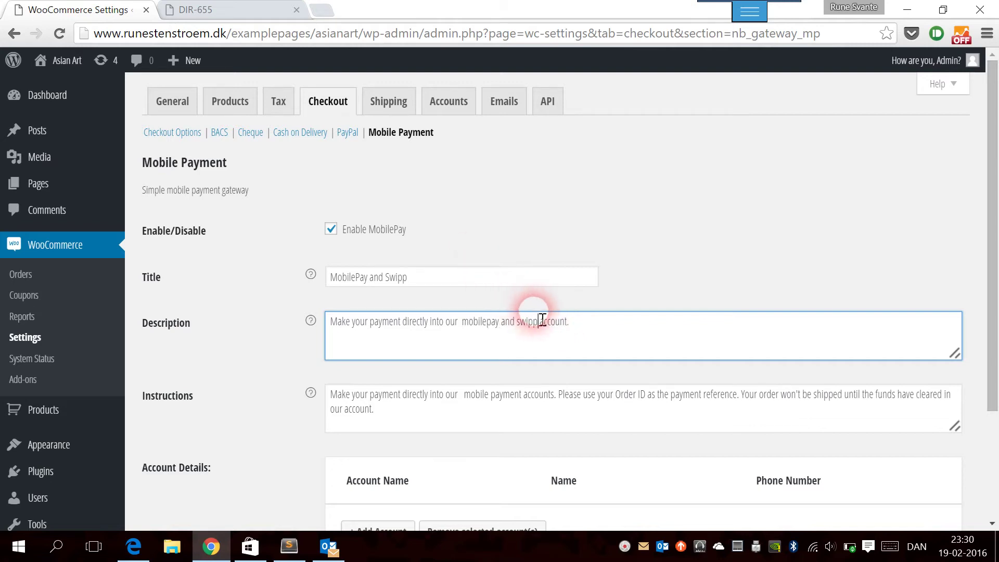
pyautogui.moveTo(539, 321); pyautogui.dragTo(461, 325)
pyautogui.hotkey('ctrl', 'c')
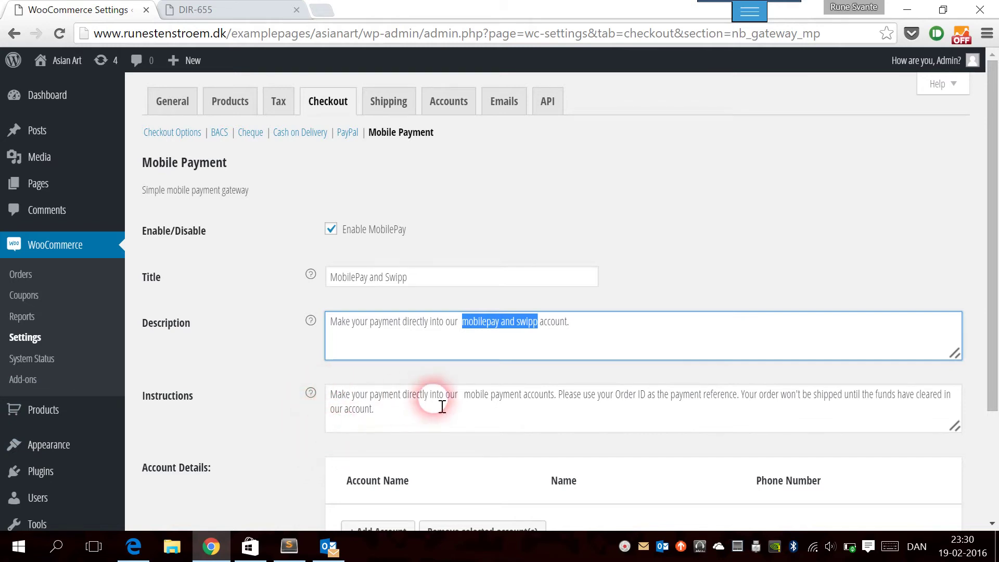
# Replace 'mobile payment accounts' in the Instructions with 'mobilepay and swipp account'
pyautogui.click(470, 397)
pyautogui.press('BackSpace')
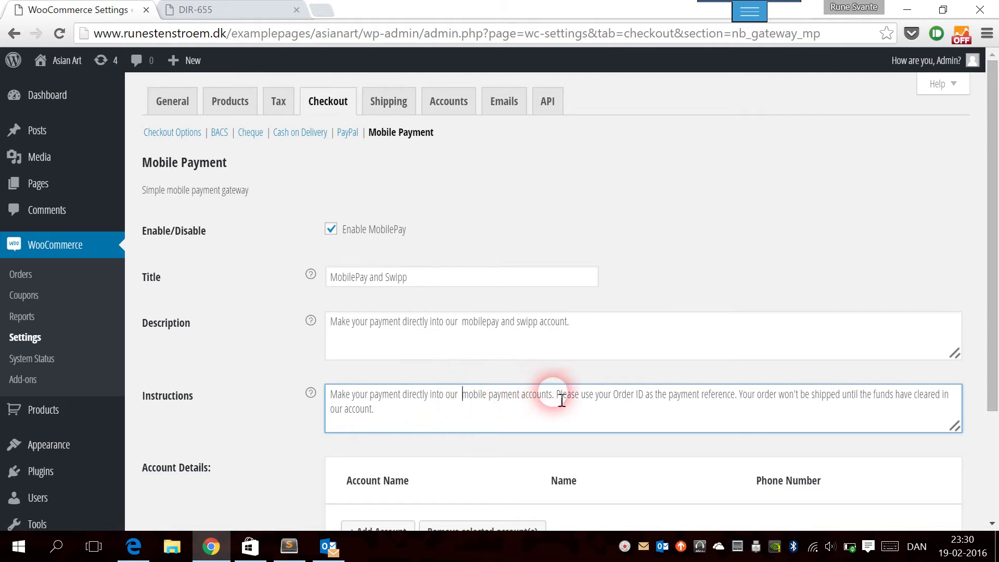
pyautogui.moveTo(553, 397); pyautogui.dragTo(472, 407)
pyautogui.hotkey('ctrl', 'v')
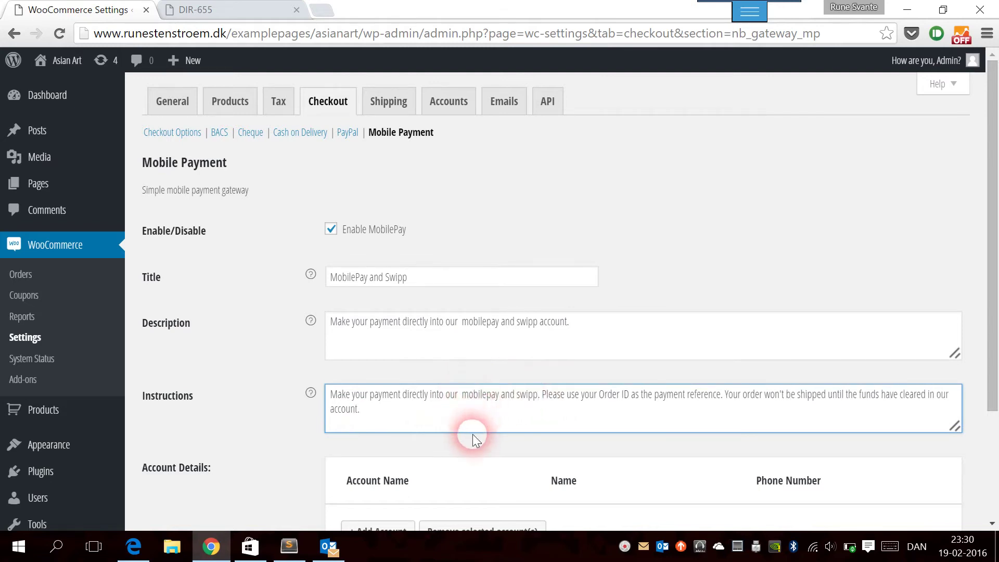
pyautogui.write('accoun')
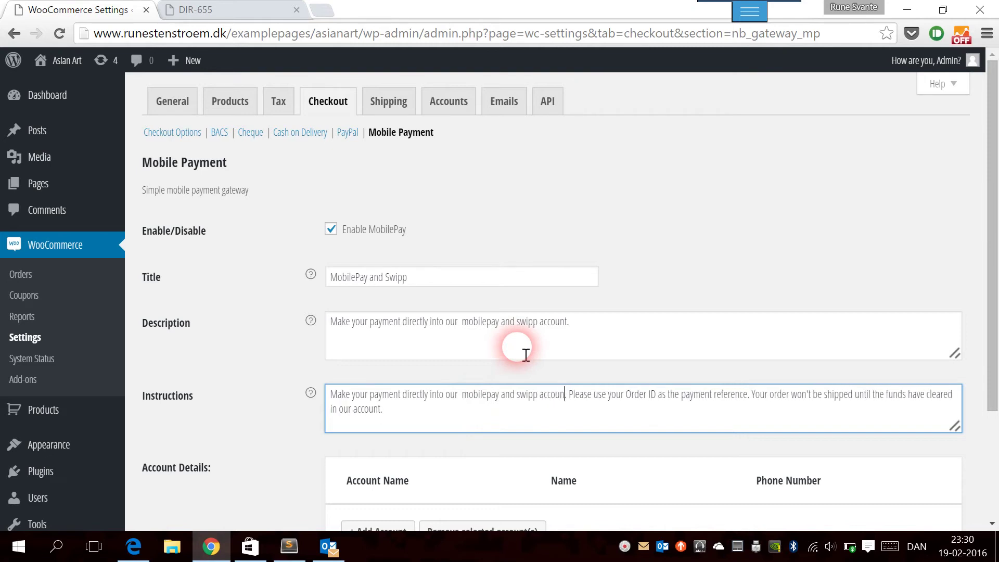
pyautogui.write('t')
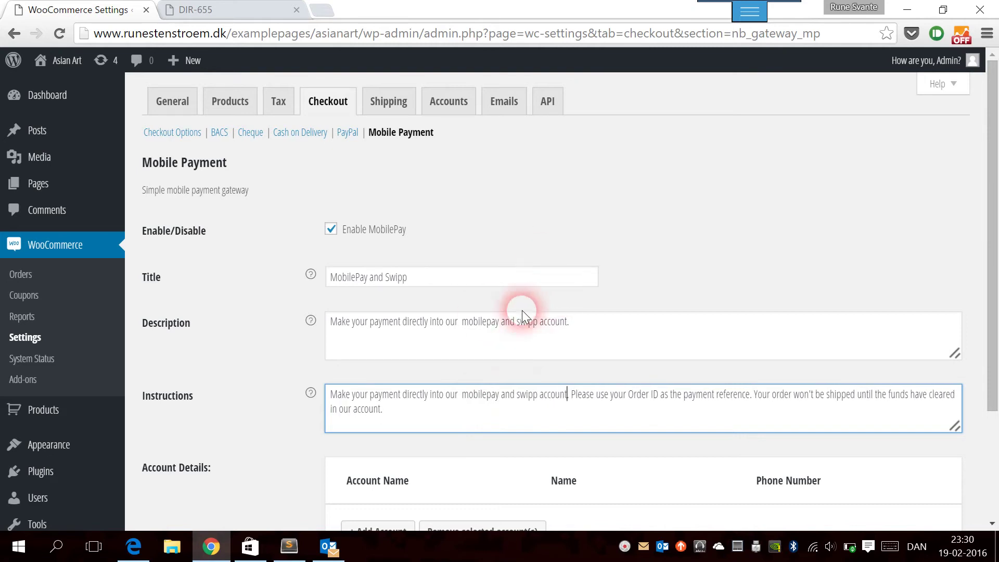
# Fill in the MobilePay account row with the holder's name and phone number
pyautogui.scroll(-3, 469, 346)
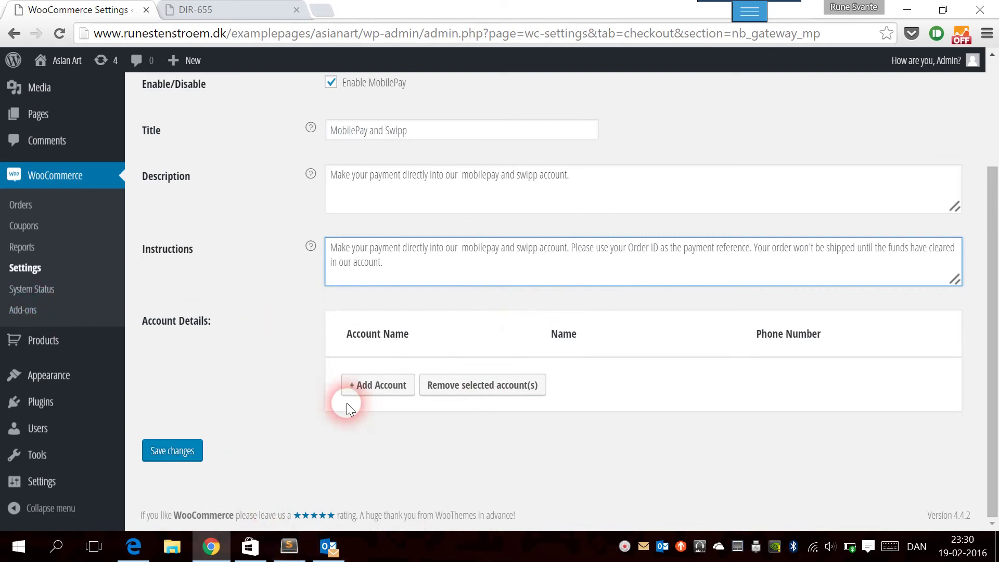
pyautogui.click(394, 386)
pyautogui.click(387, 371)
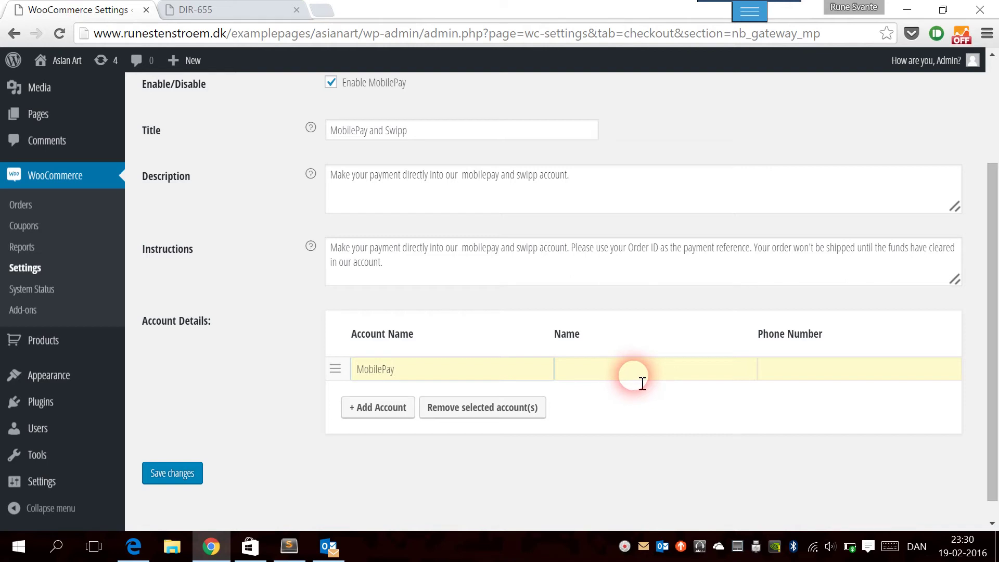
pyautogui.click(623, 378)
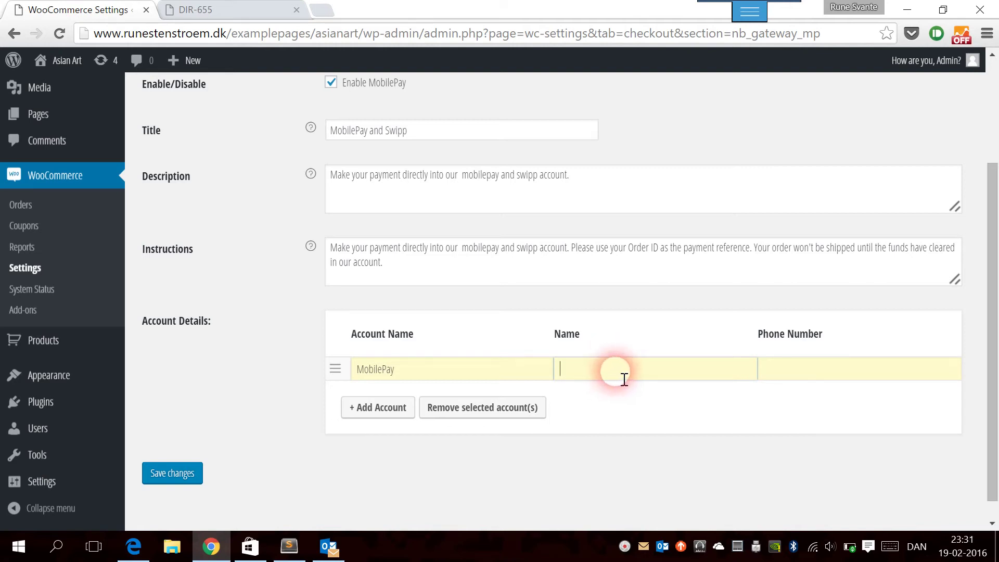
pyautogui.write('Rune')
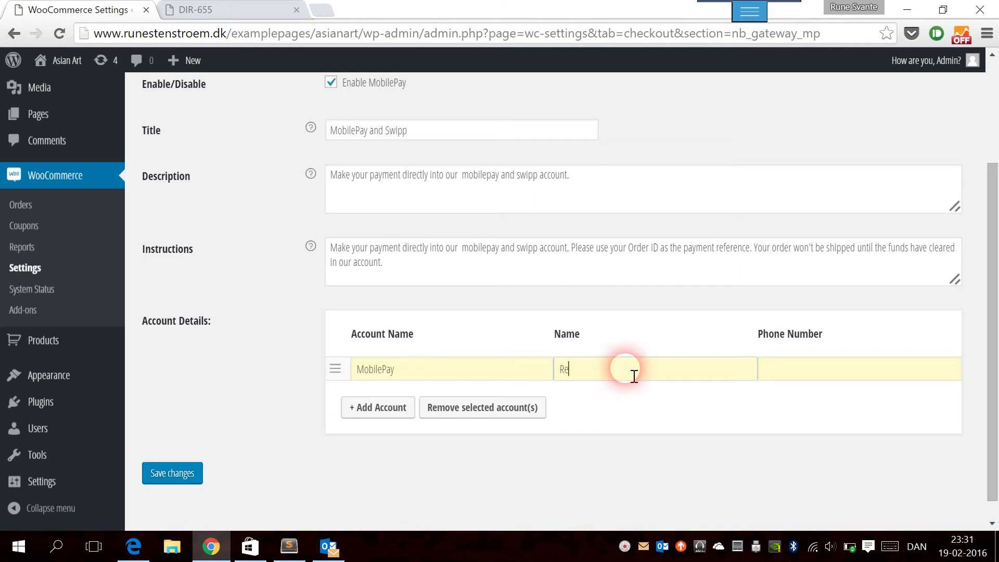
pyautogui.press('BackSpace')
pyautogui.press('BackSpace')
pyautogui.press('BackSpace')
pyautogui.write('une Testson')
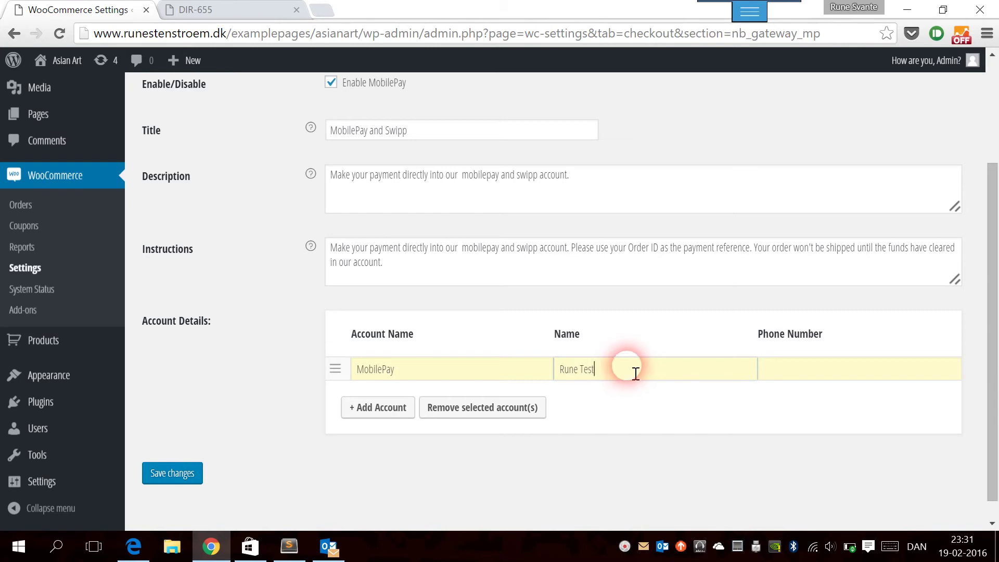
pyautogui.click(900, 386)
pyautogui.write('224')
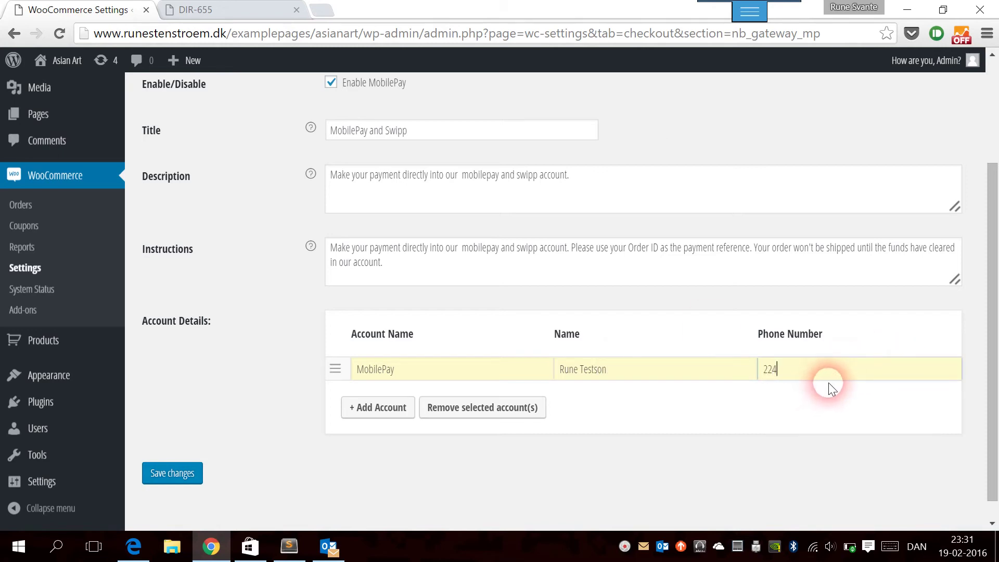
pyautogui.write('45566')
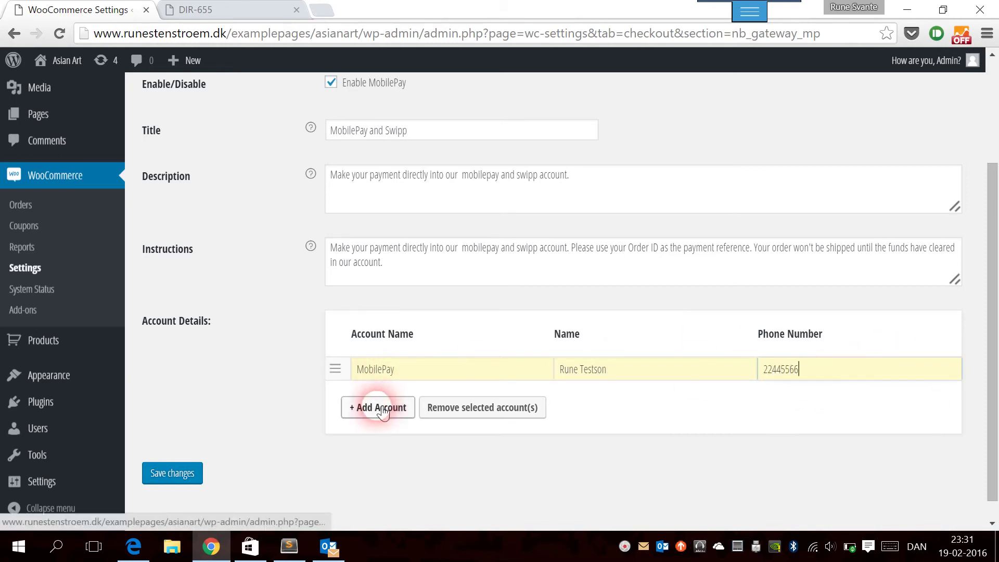
# Add a Swipp account row with the holder's name and phone number
pyautogui.click(383, 410)
pyautogui.click(383, 395)
pyautogui.write('Swipp')
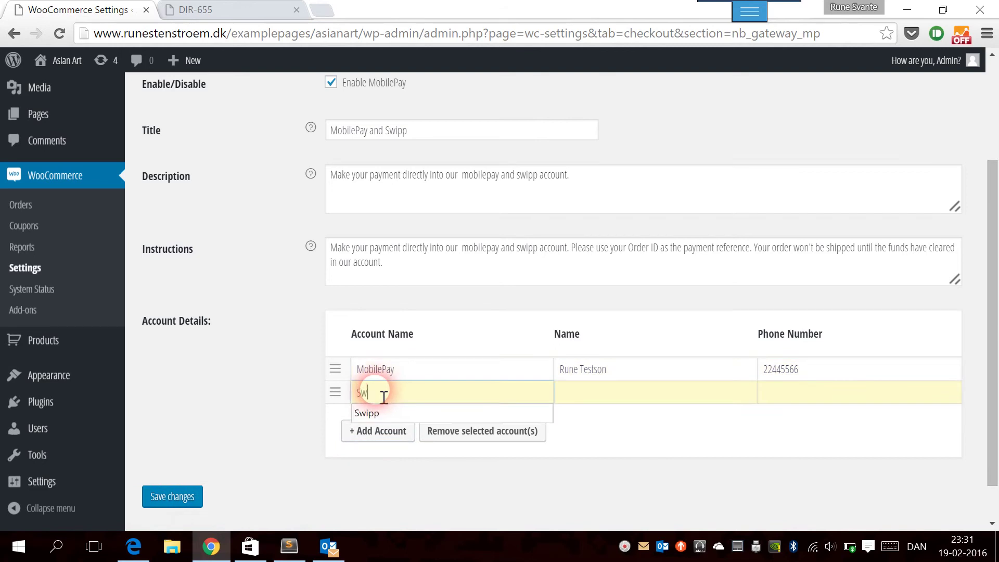
pyautogui.click(461, 390)
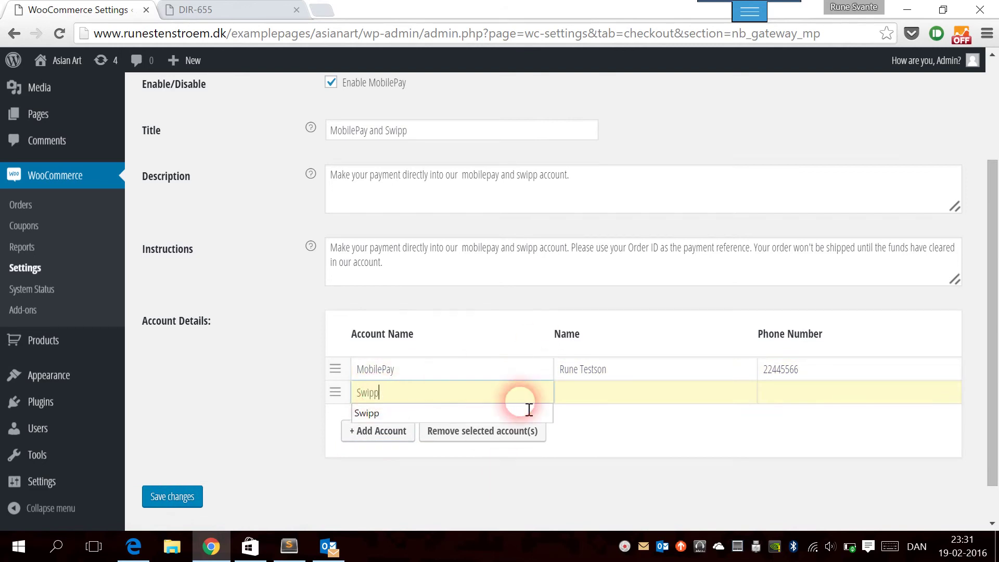
pyautogui.click(619, 397)
pyautogui.write('Te')
pyautogui.press('Down')
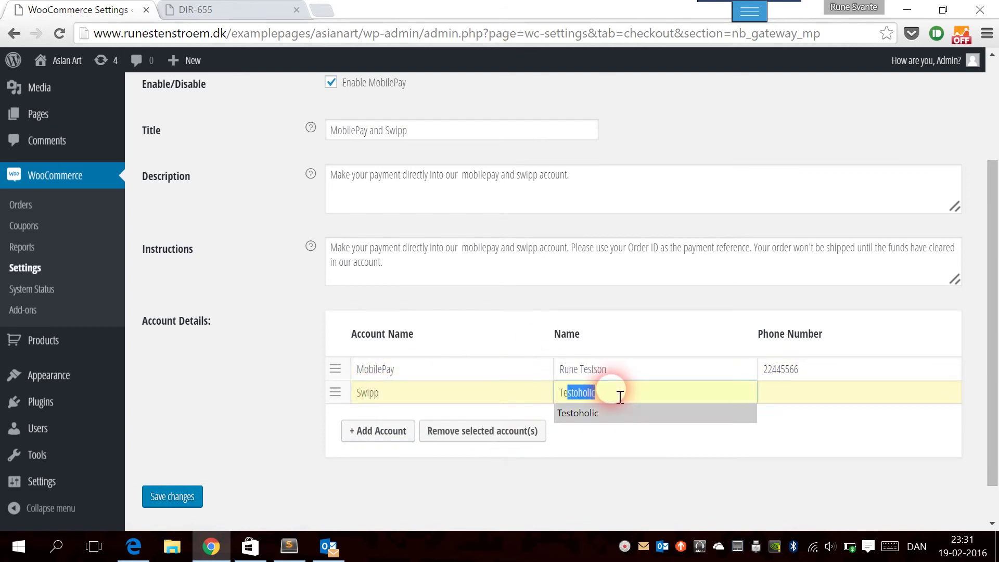
pyautogui.press('Return')
pyautogui.click(851, 403)
pyautogui.write('88774433')
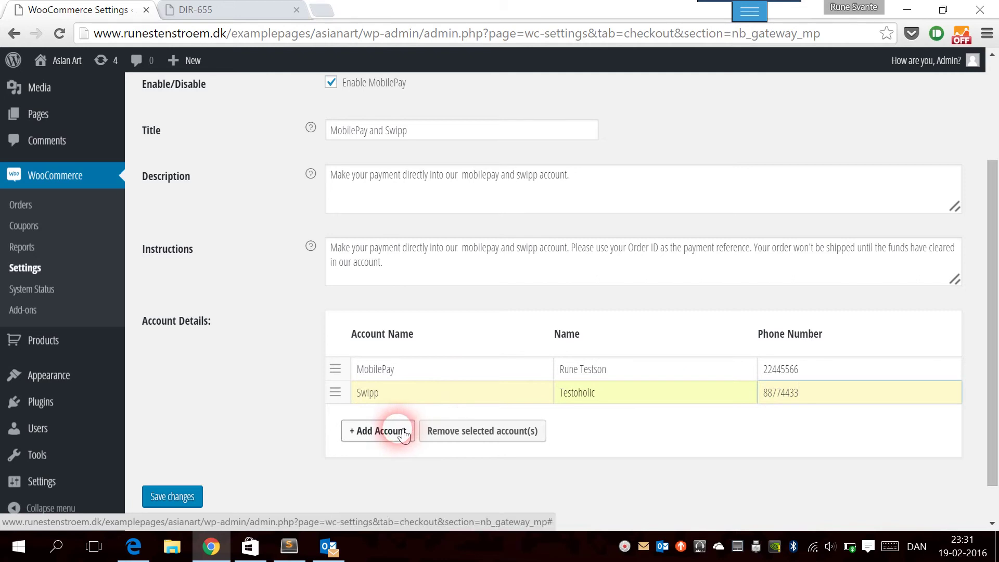
# Save the gateway settings and visit the Asian Art storefront
pyautogui.click(403, 433)
pyautogui.scroll(-1, 274, 416)
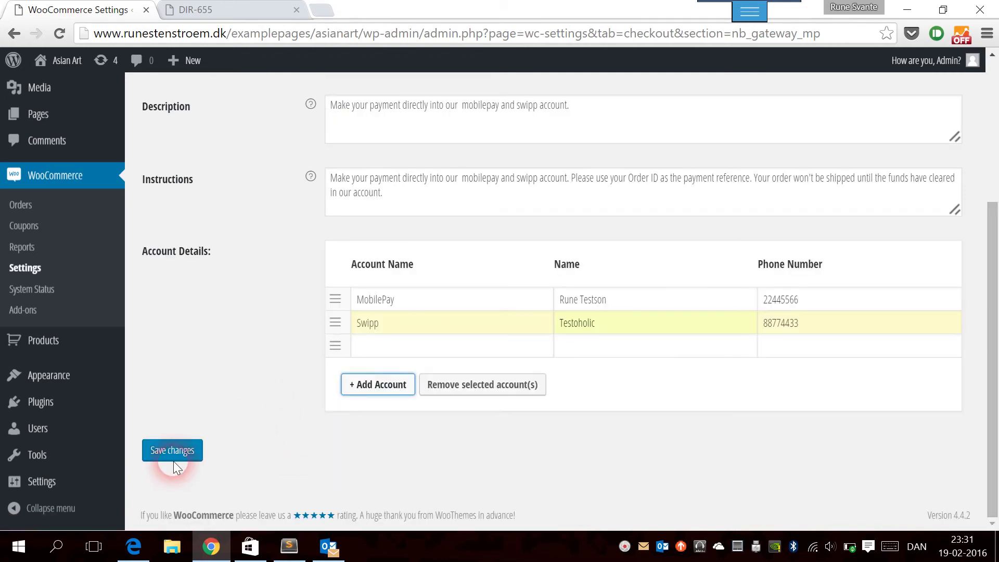
pyautogui.click(194, 451)
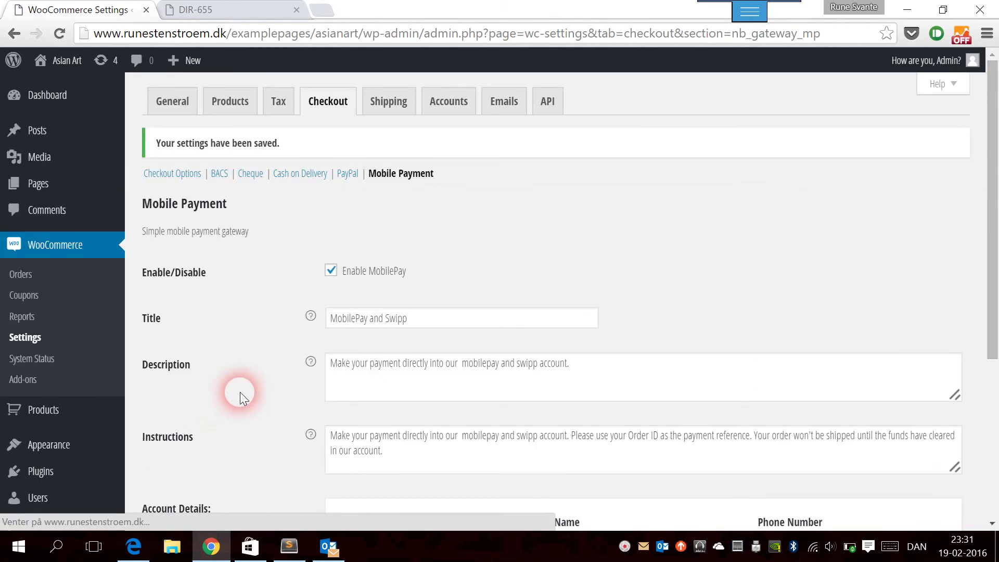
pyautogui.scroll(-5, 259, 377)
pyautogui.scroll(5, 270, 365)
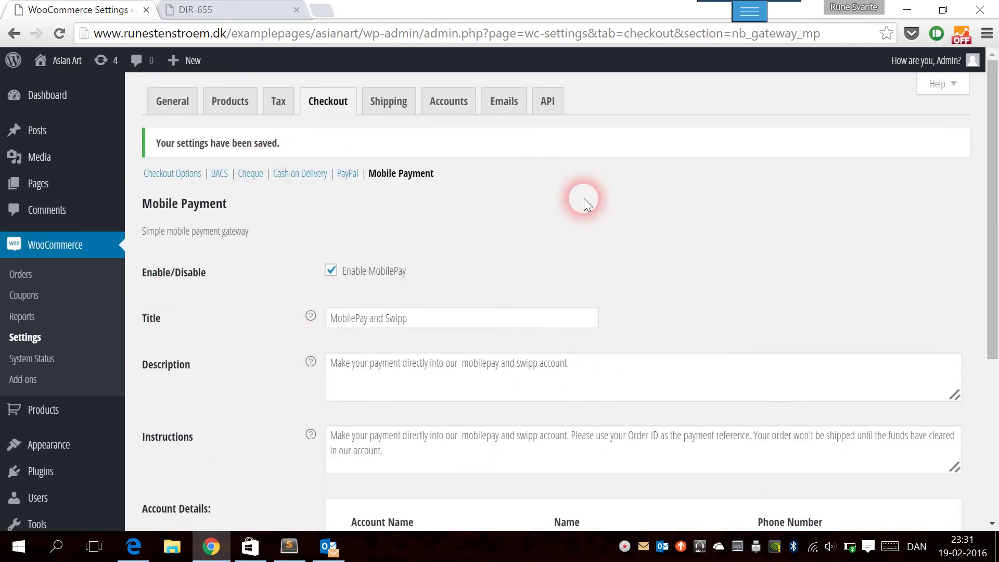
pyautogui.click(55, 62)
# Add the flower painting to the cart and proceed to checkout
pyautogui.scroll(-7, 188, 120)
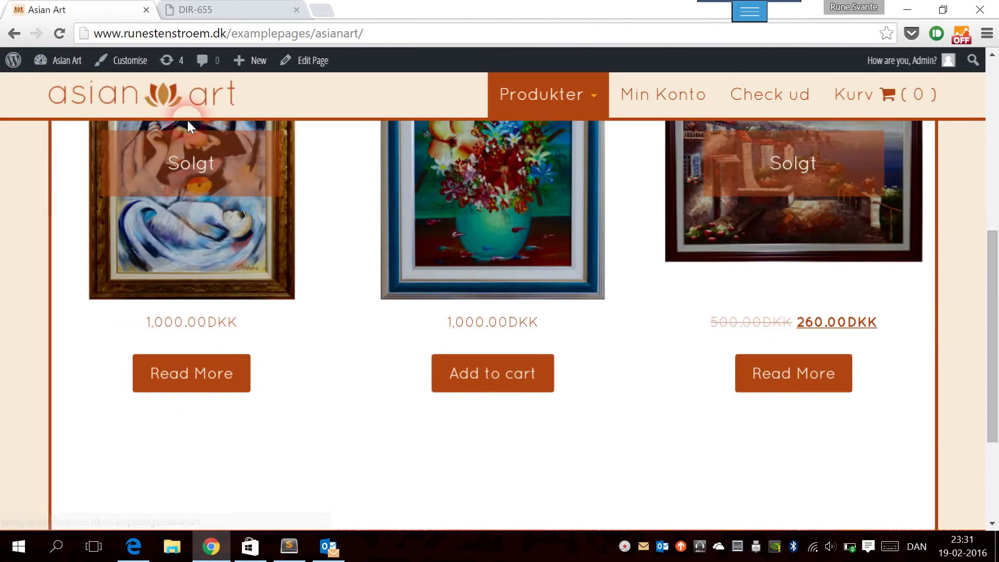
pyautogui.scroll(5, 392, 193)
pyautogui.scroll(-4, 415, 215)
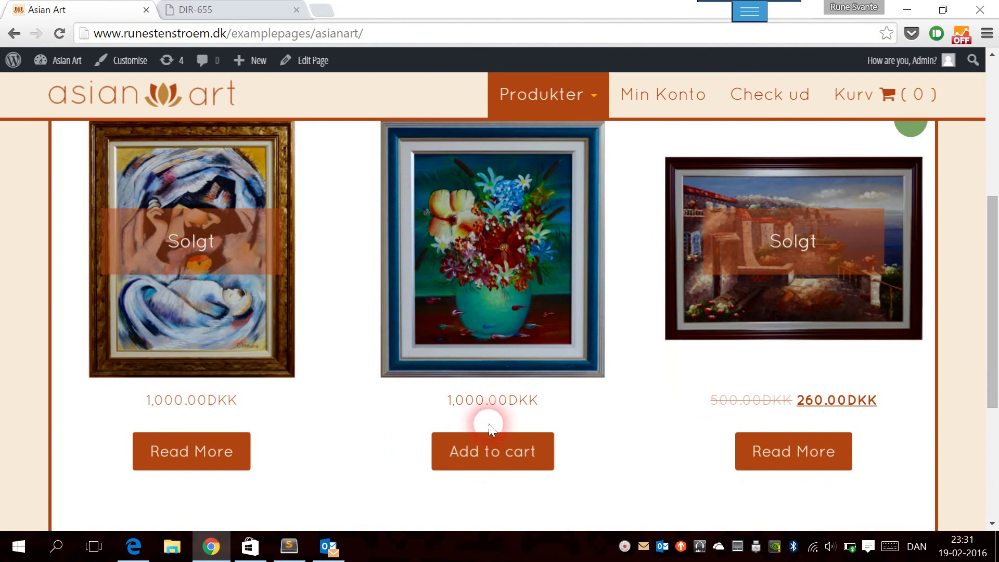
pyautogui.click(485, 439)
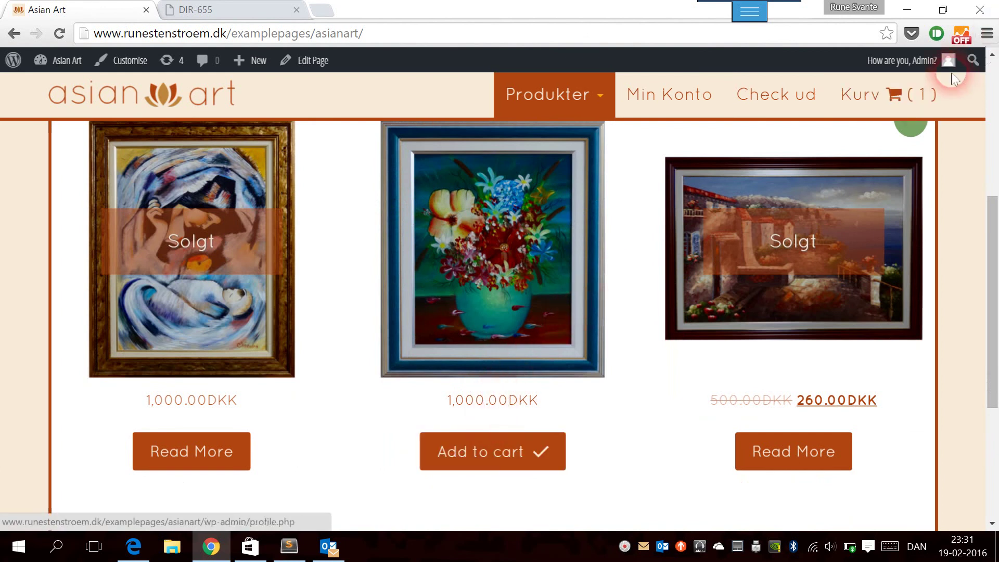
pyautogui.click(905, 89)
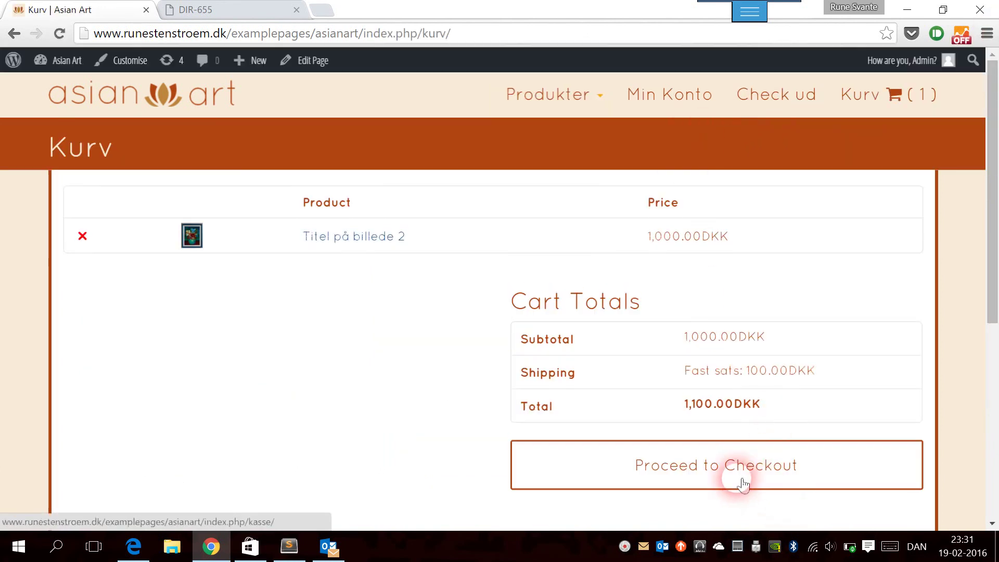
pyautogui.click(706, 460)
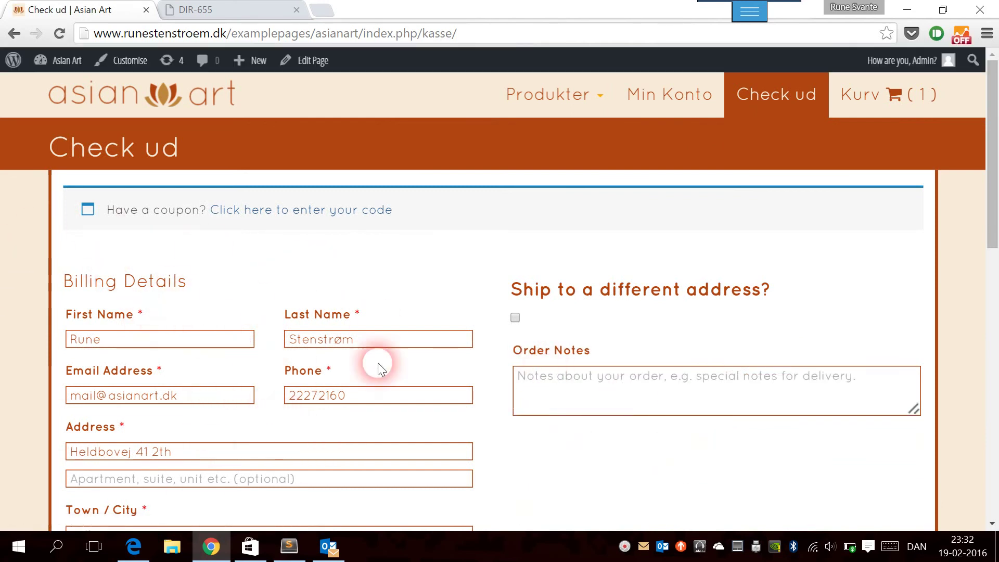
# Place the order with MobilePay and Swipp as the payment method
pyautogui.scroll(-5, 286, 323)
pyautogui.scroll(-5, 285, 328)
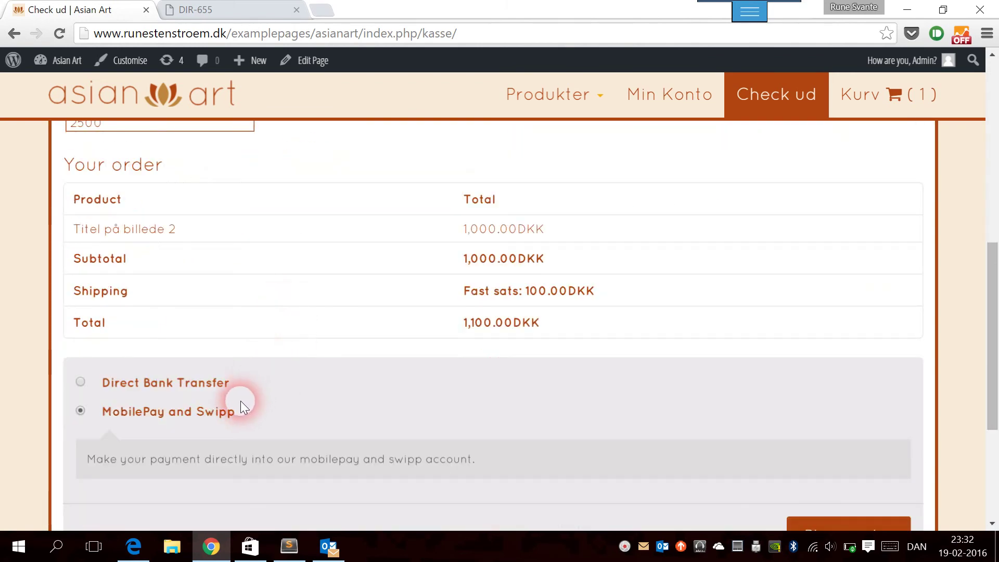
pyautogui.moveTo(278, 412); pyautogui.dragTo(106, 377)
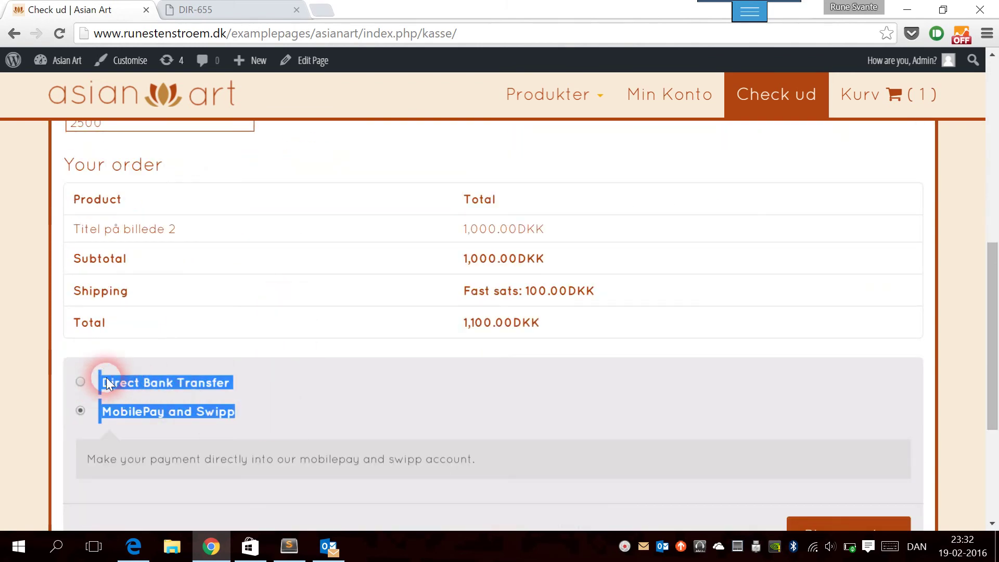
pyautogui.click(197, 364)
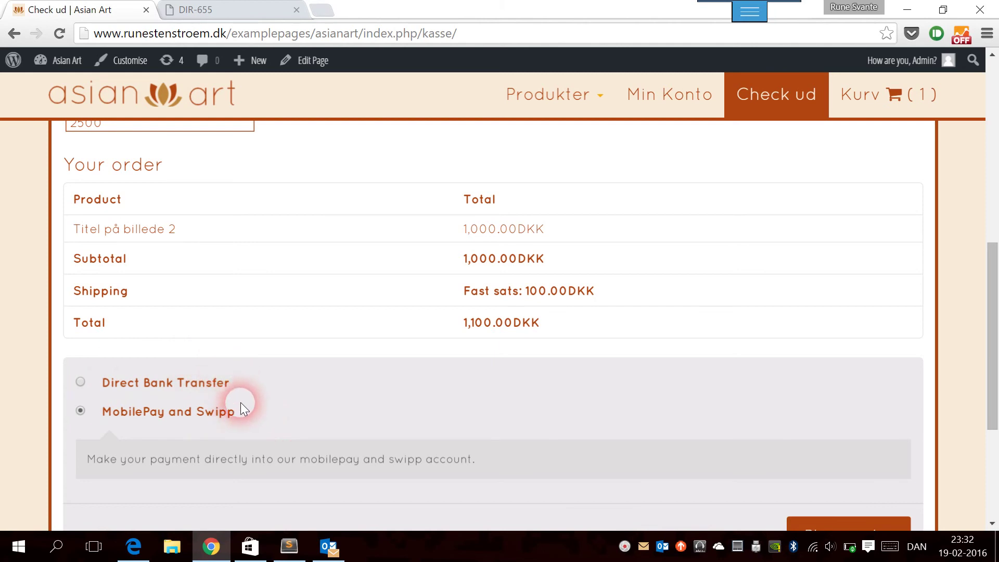
pyautogui.moveTo(236, 384); pyautogui.dragTo(128, 385)
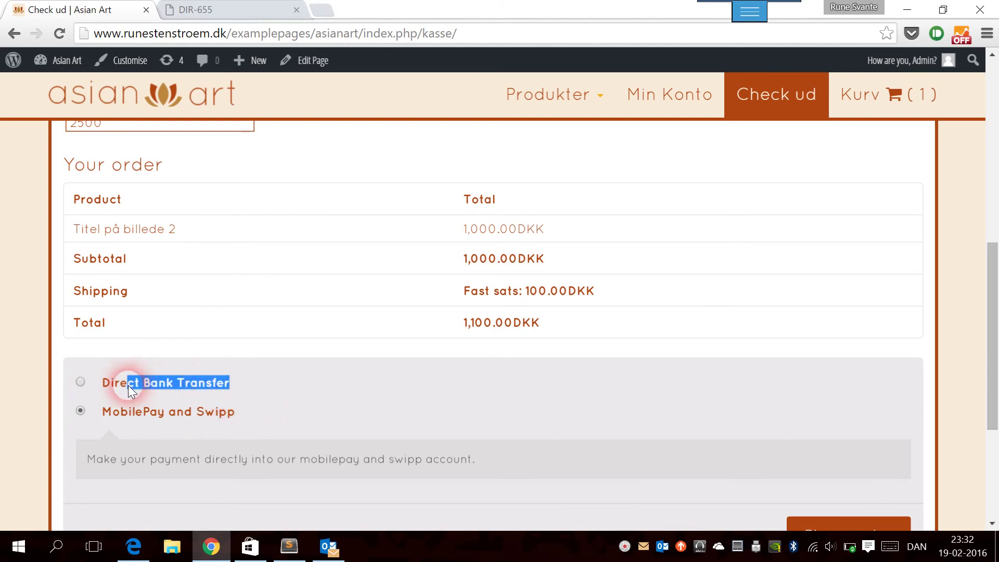
pyautogui.click(107, 414)
pyautogui.moveTo(107, 415); pyautogui.dragTo(244, 422)
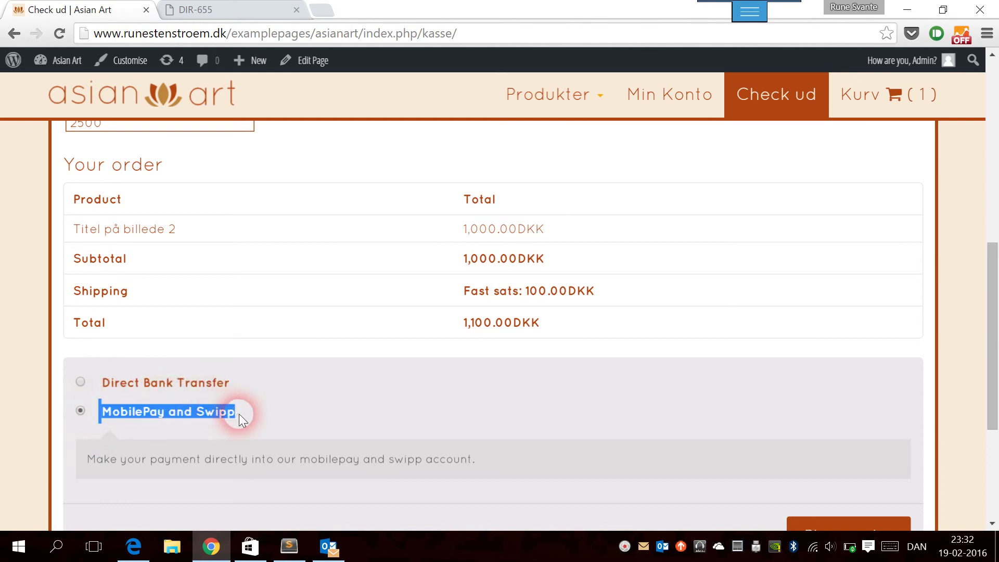
pyautogui.click(240, 414)
pyautogui.moveTo(137, 416); pyautogui.dragTo(108, 421)
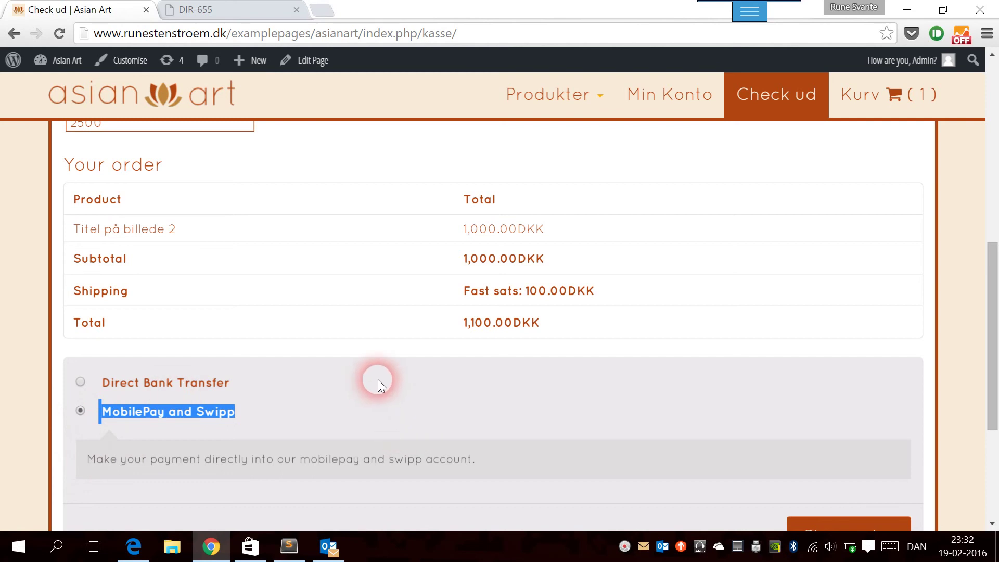
pyautogui.scroll(-3, 377, 385)
pyautogui.click(801, 385)
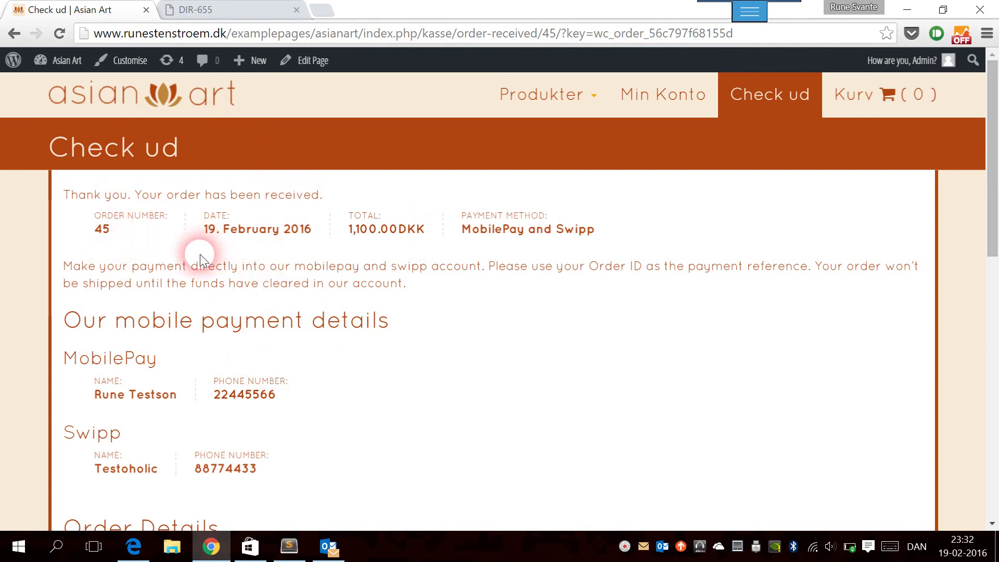
# Highlight the 'Our mobile payment details' section with the MobilePay and Swipp names and phone numbers
pyautogui.moveTo(64, 312); pyautogui.dragTo(389, 314)
pyautogui.scroll(-1, 172, 333)
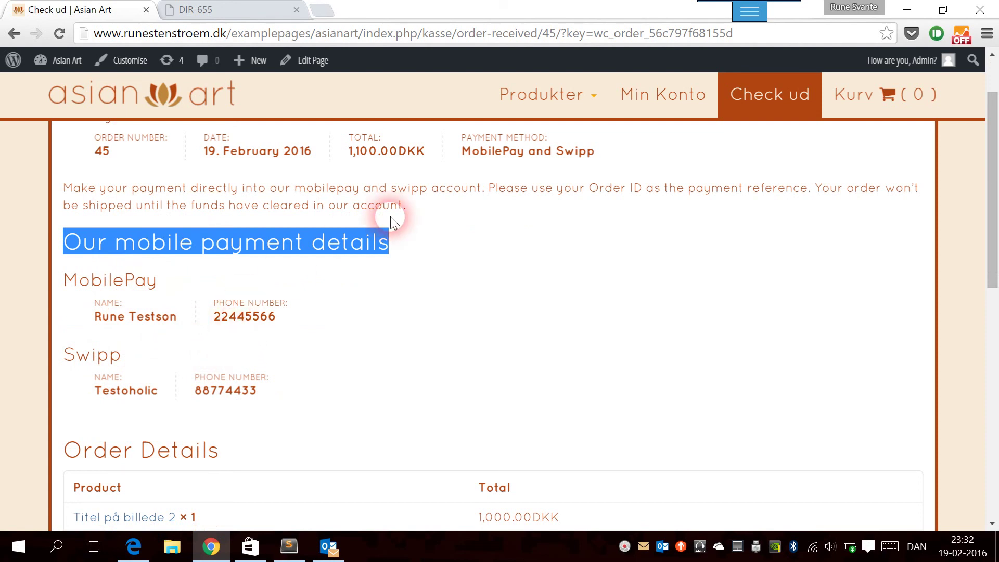
pyautogui.moveTo(282, 321); pyautogui.dragTo(92, 281)
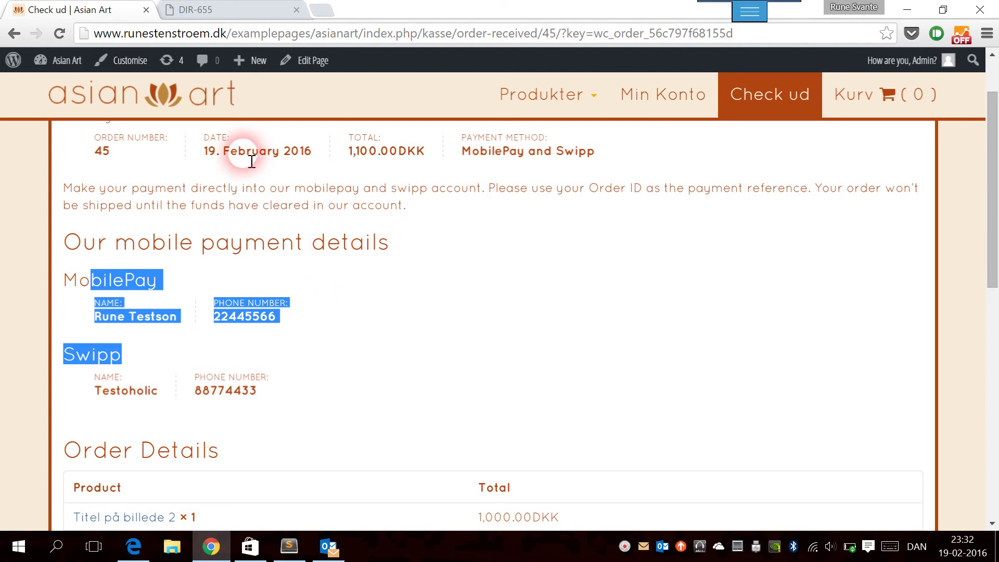
pyautogui.moveTo(57, 65)
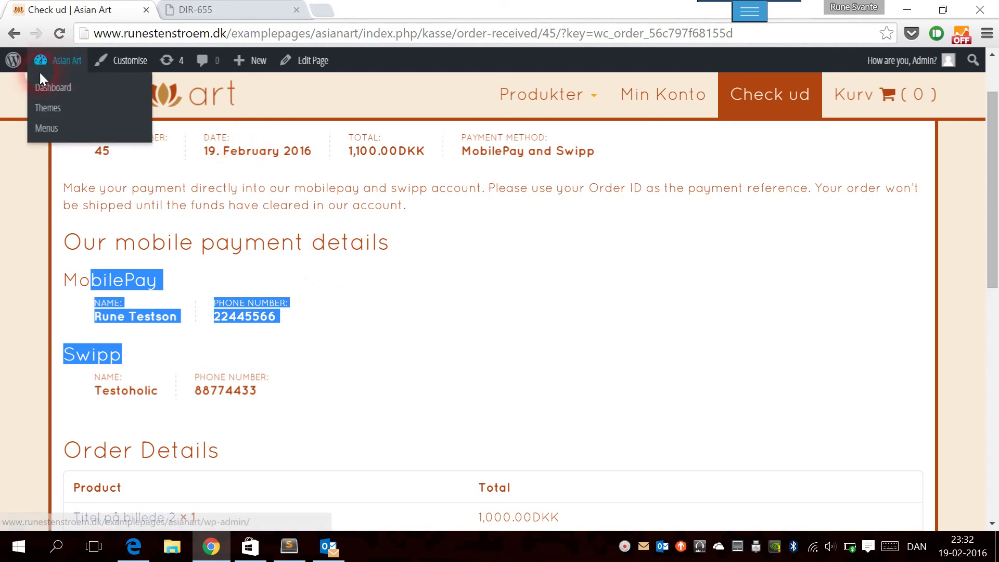